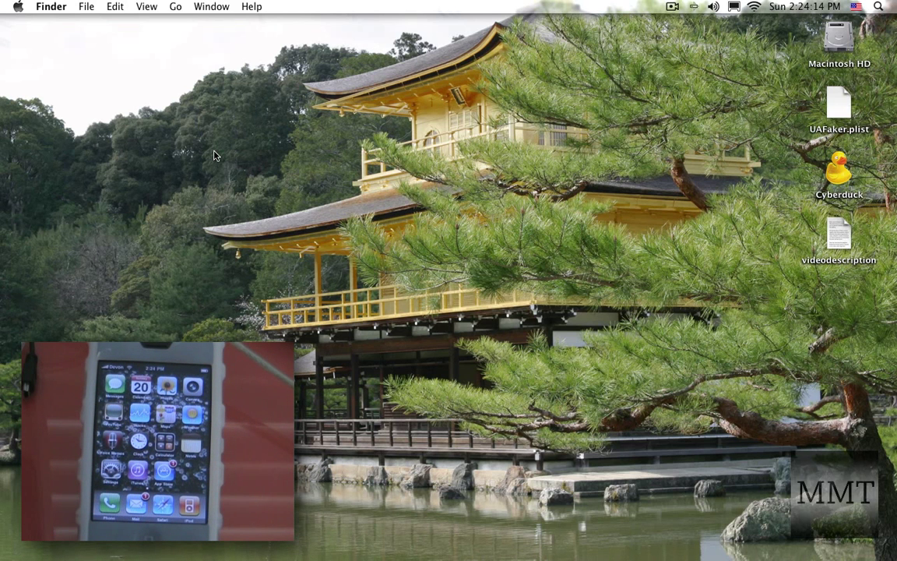
Step: Launch iTunes and search the store for netflix
mouse_move(274, 554)
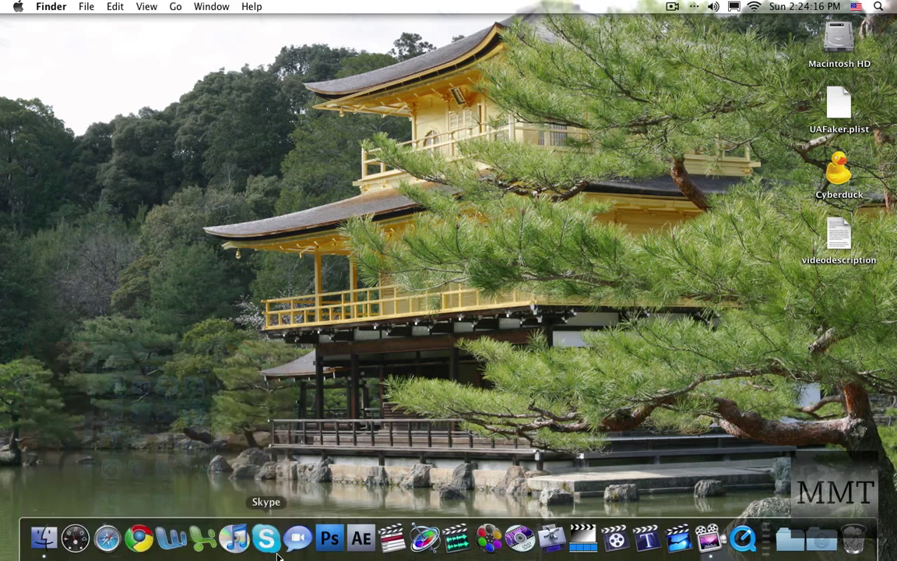
click(233, 538)
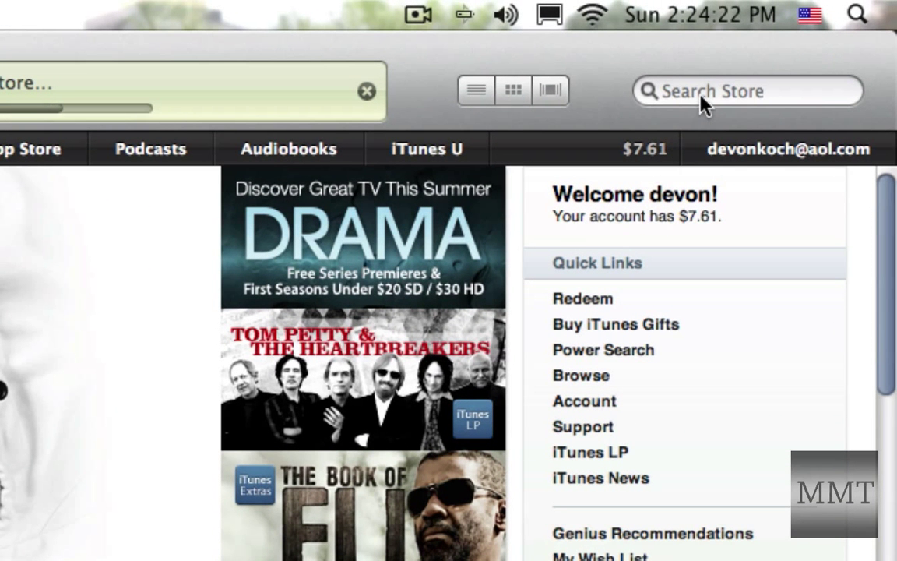
click(701, 95)
text(netfli)
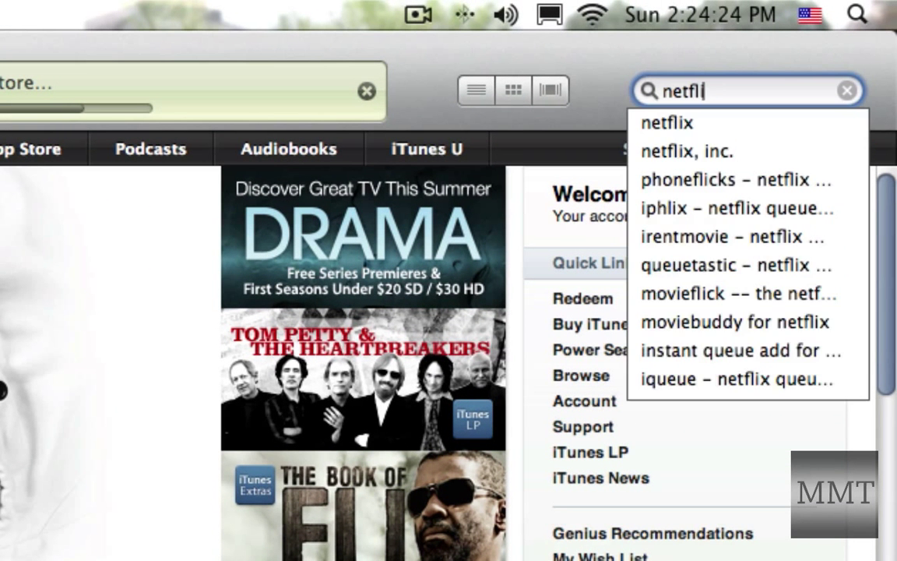
text(x)
key(Return)
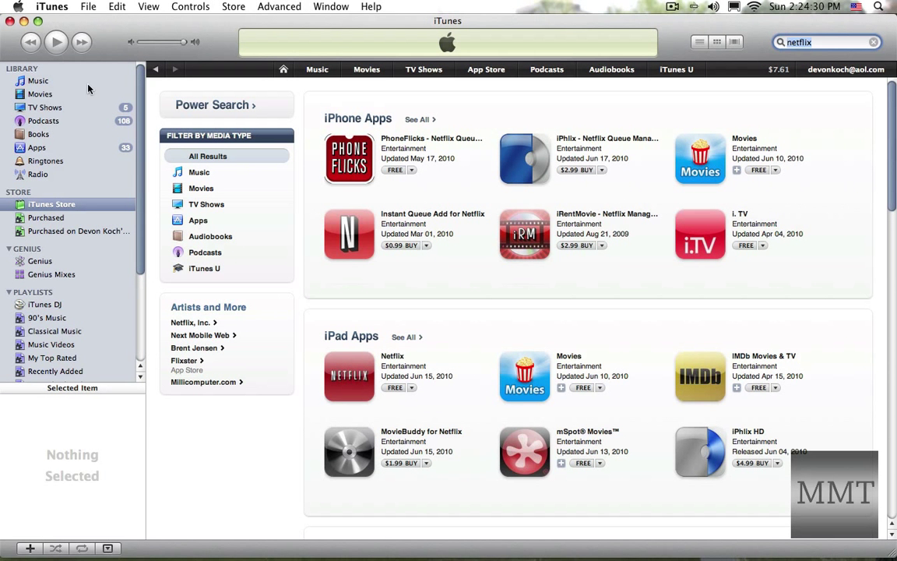
Step: In the Apps library, bring up the context menu for the Netflix iPad app
click(37, 148)
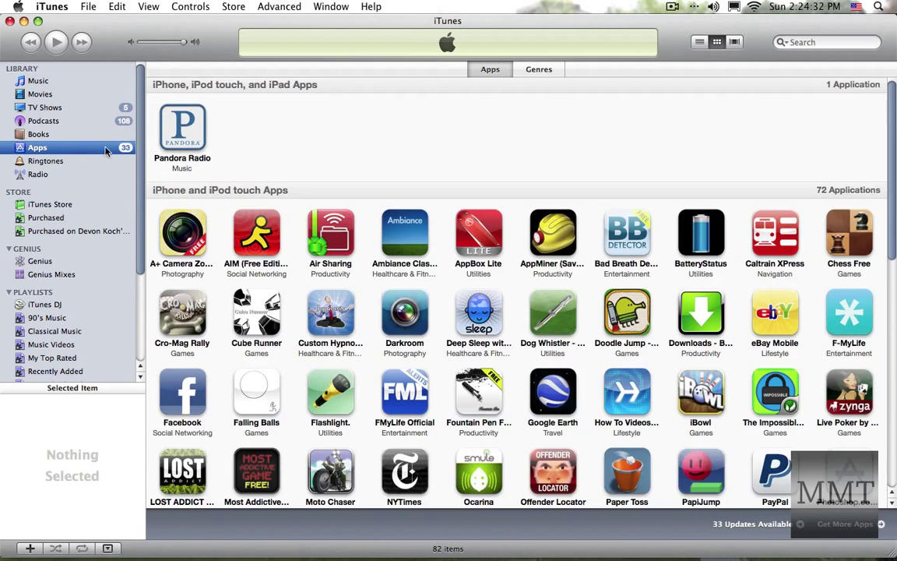
scroll(174, 150, down, 15)
click(190, 365)
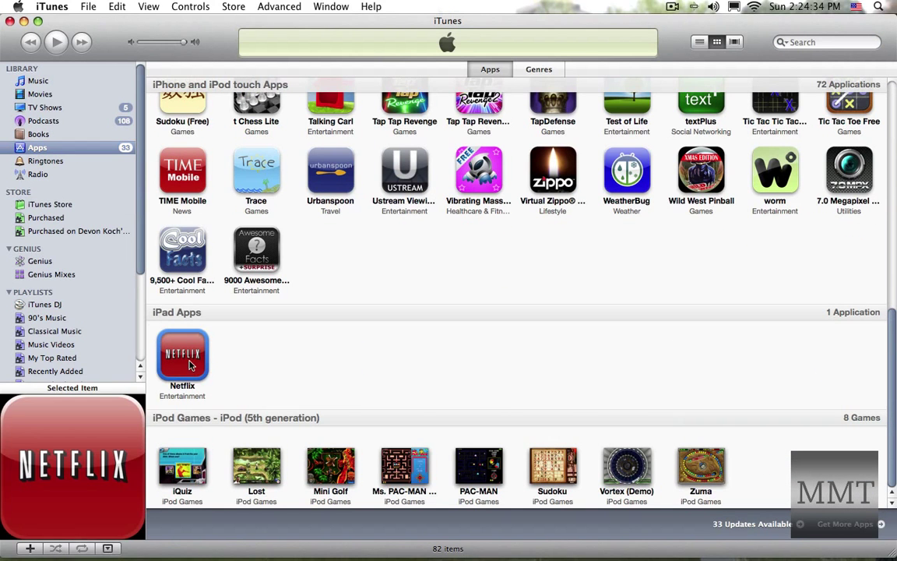
right_click(190, 365)
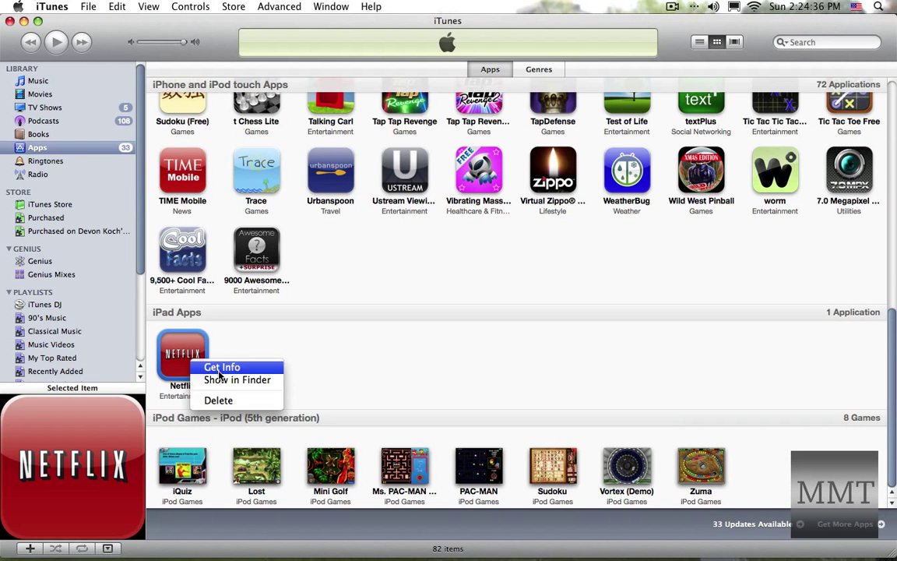
Step: Show Netflix 1.0.3.ipa in Finder, quit iTunes, and copy the file onto the desktop
click(234, 380)
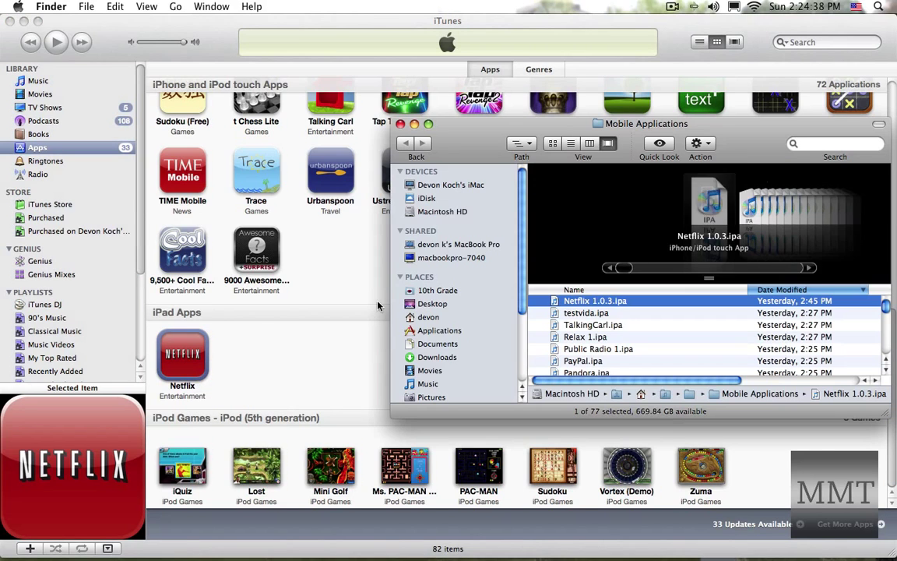
click(9, 21)
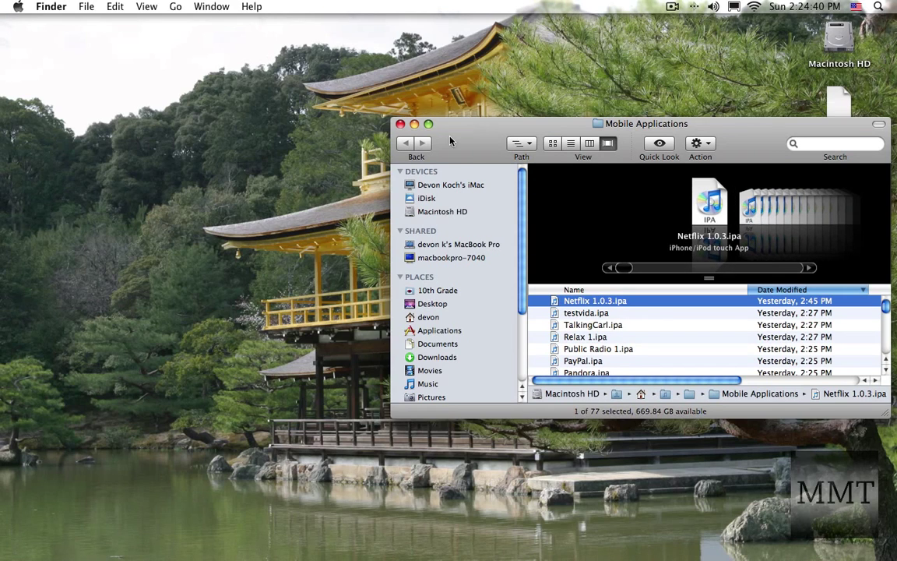
drag(449, 140, 201, 88)
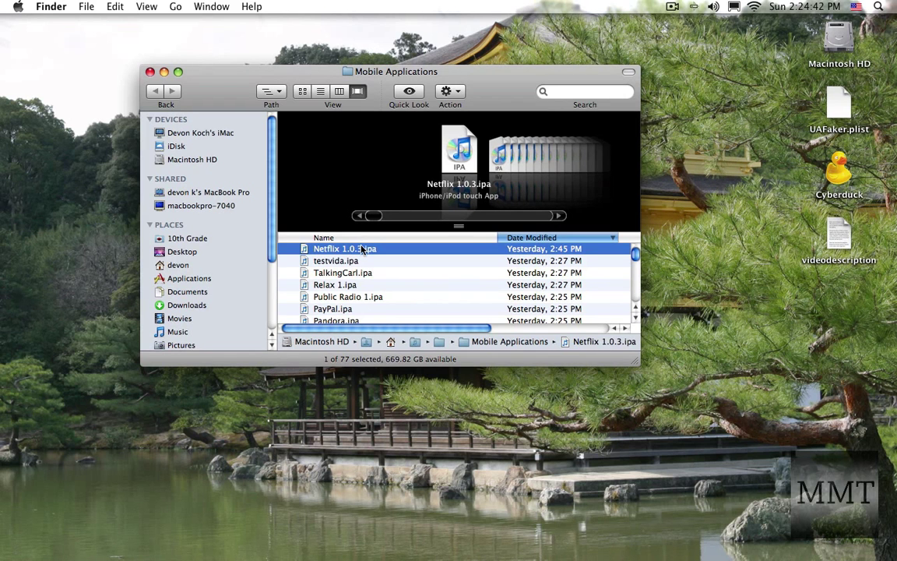
drag(362, 249, 732, 280)
click(150, 72)
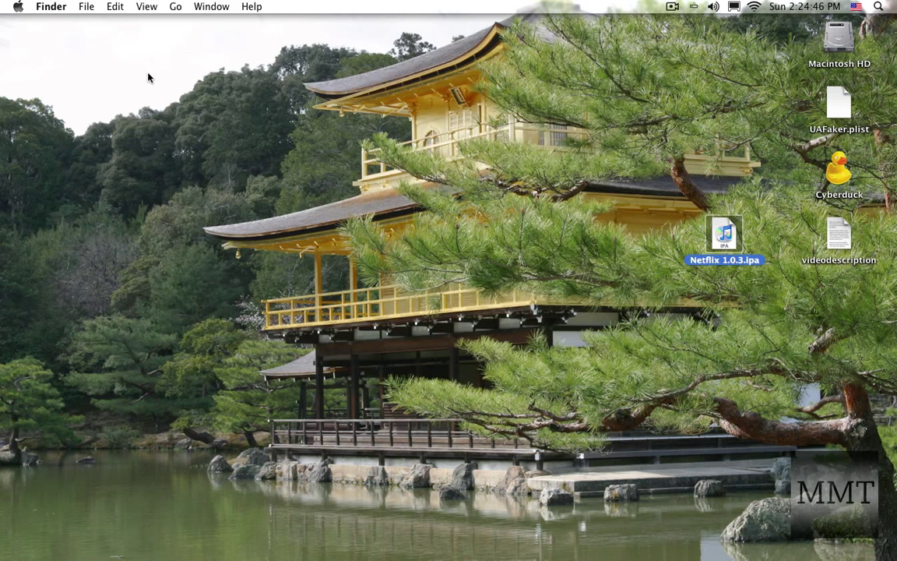
Step: Rename the desktop file's extension from ipa to zip
click(742, 264)
click(758, 265)
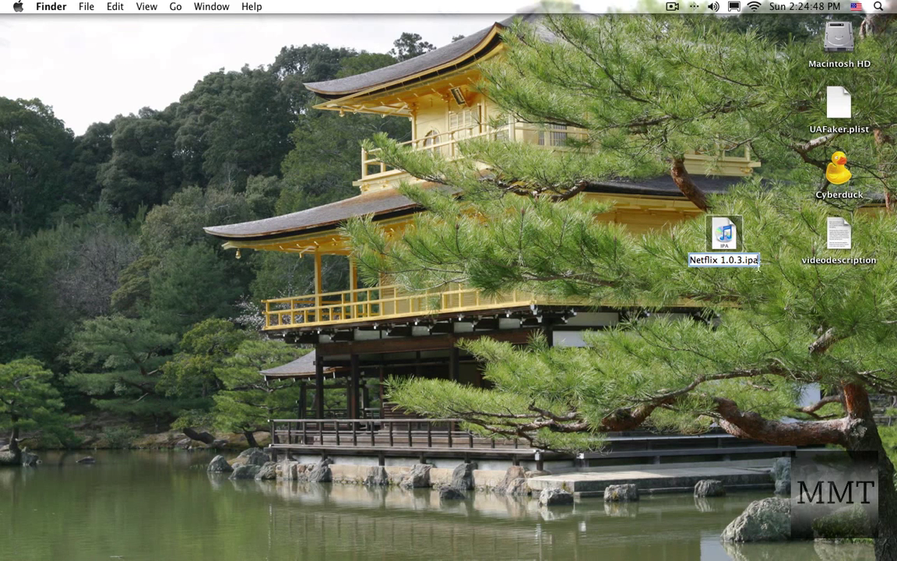
key(BackSpace)
key(BackSpace)
key(BackSpace)
text(zip)
key(Return)
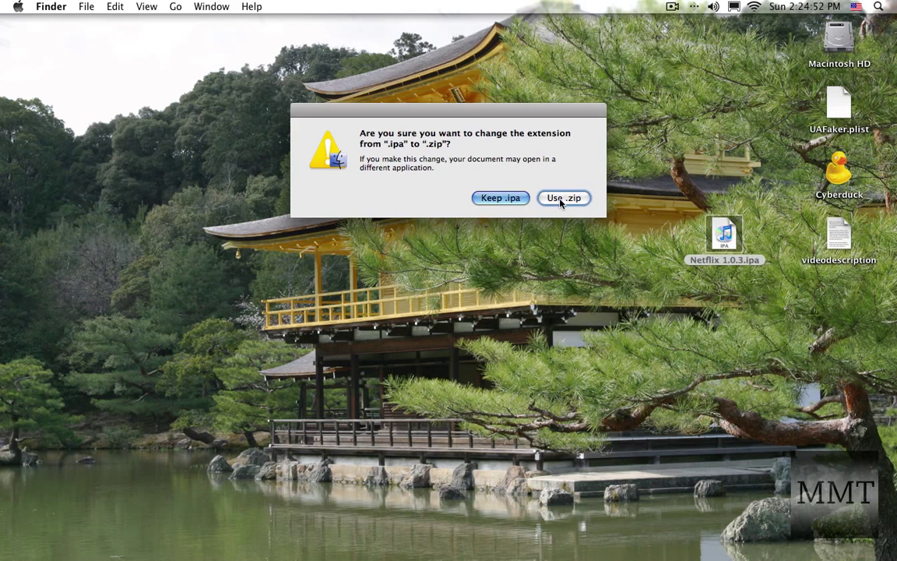
Step: Confirm the .zip extension, unzip it, and copy Netflix from Netflix 1.0.3 > Payload to the desktop
click(563, 198)
double_click(732, 238)
drag(717, 245, 479, 296)
double_click(516, 302)
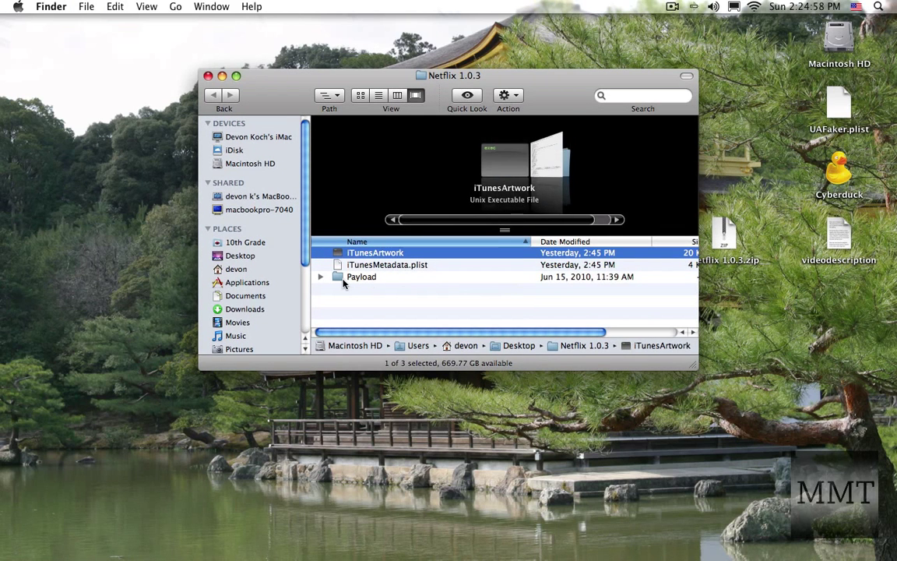
double_click(344, 280)
drag(359, 252, 786, 285)
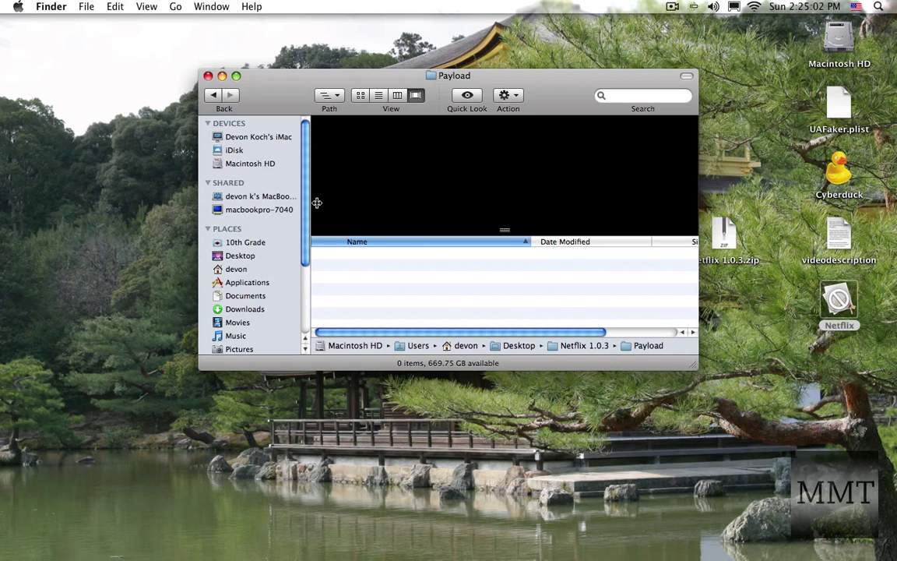
Step: Close the Payload window and trash the extracted folder and the zip
key(super+w)
drag(466, 161, 729, 345)
key(super+BackSpace)
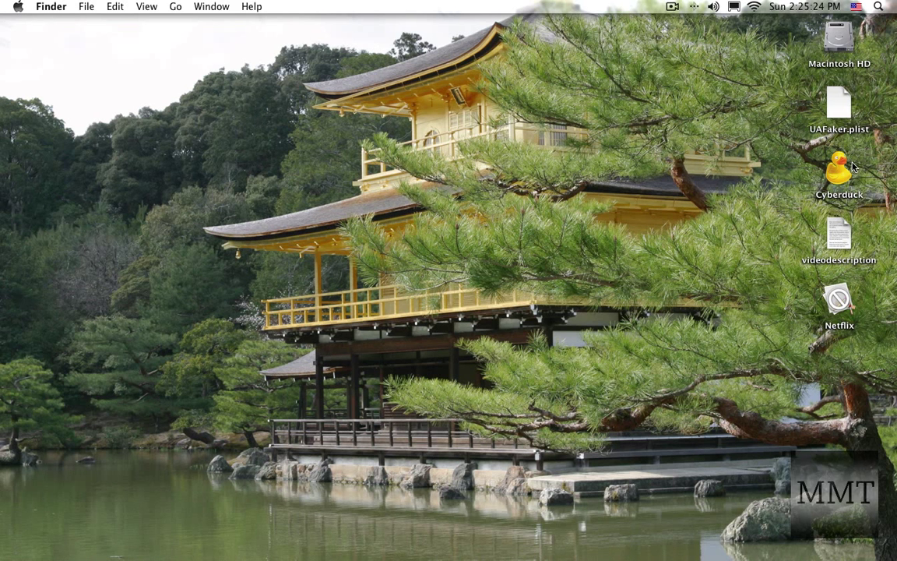
Step: Launch Cyberduck and start a new connection using the SFTP protocol
click(847, 166)
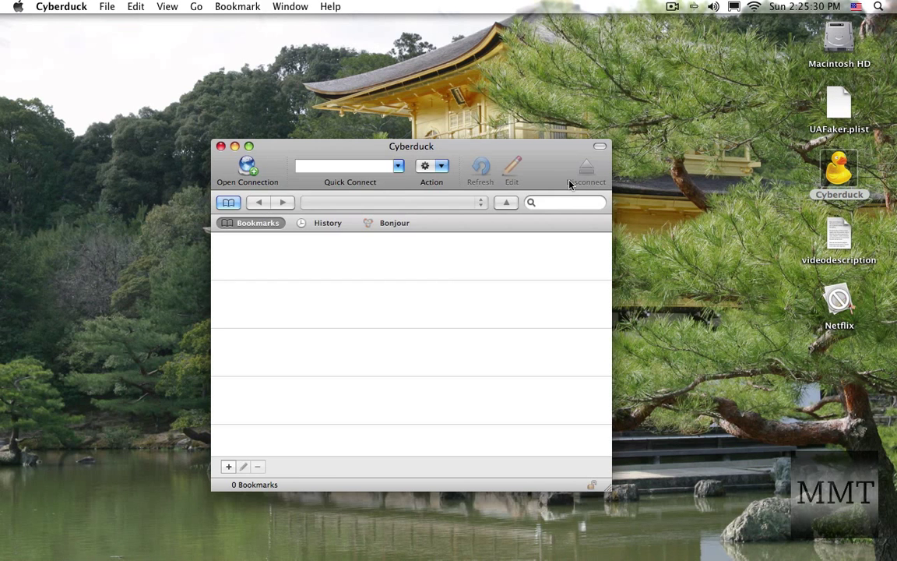
click(241, 179)
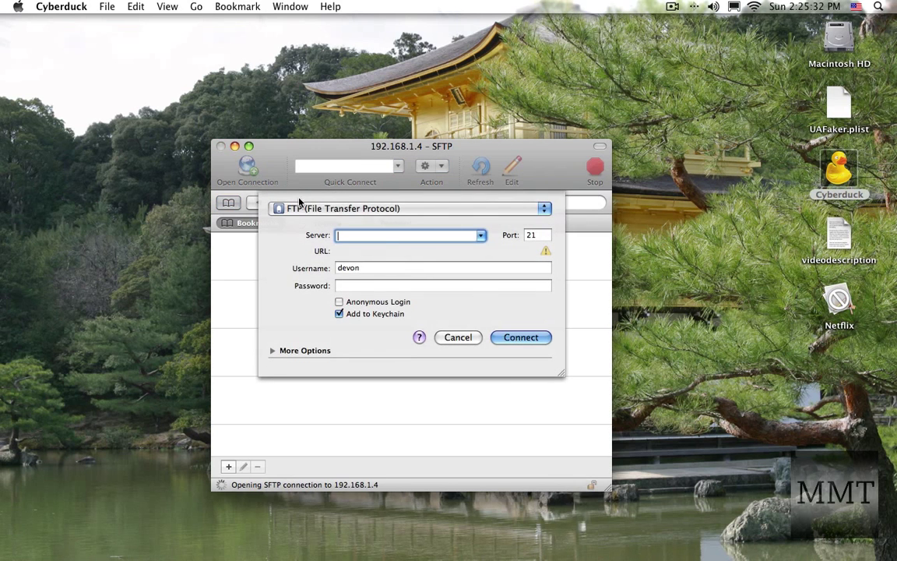
click(353, 210)
click(355, 235)
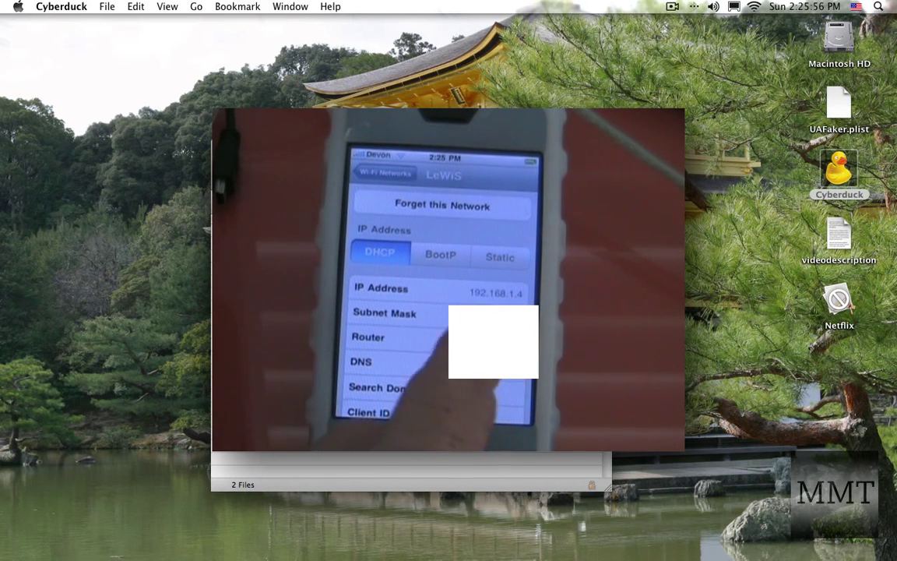
Step: Fill in server 192.168.1.4, username root, and the device's password
text(192.1)
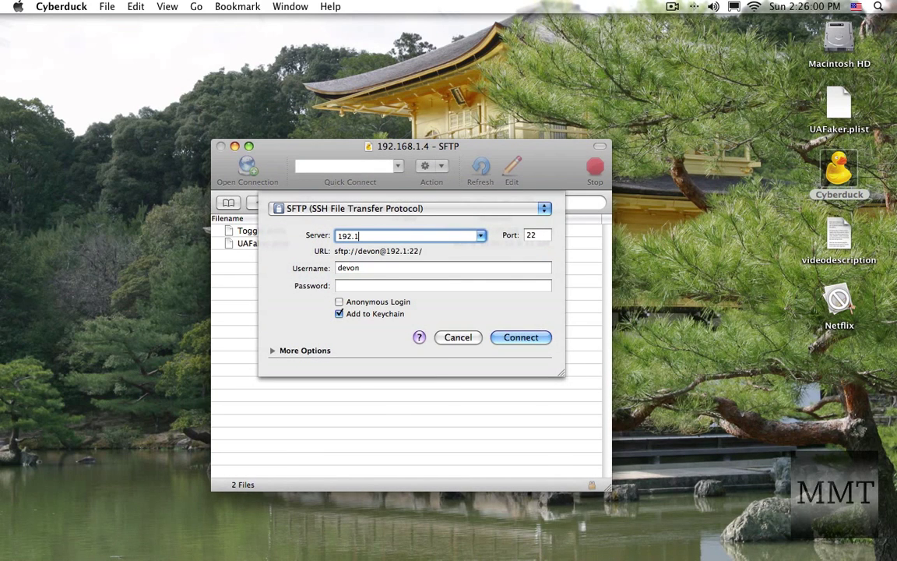
text(68.1.4)
key(Tab)
key(Tab)
text(root)
key(Tab)
text(alpine)
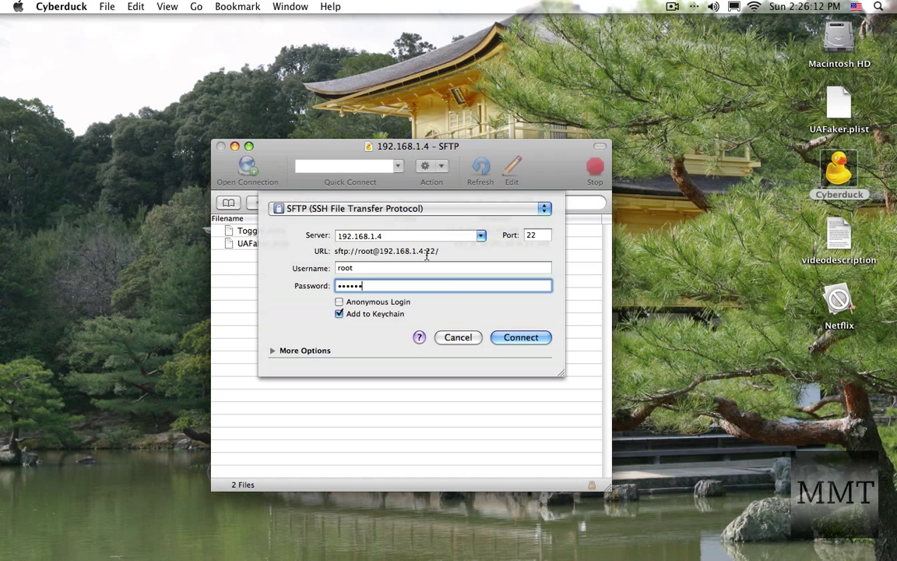
Step: Connect, then browse to /private/var/stash and its Applications folder
click(501, 338)
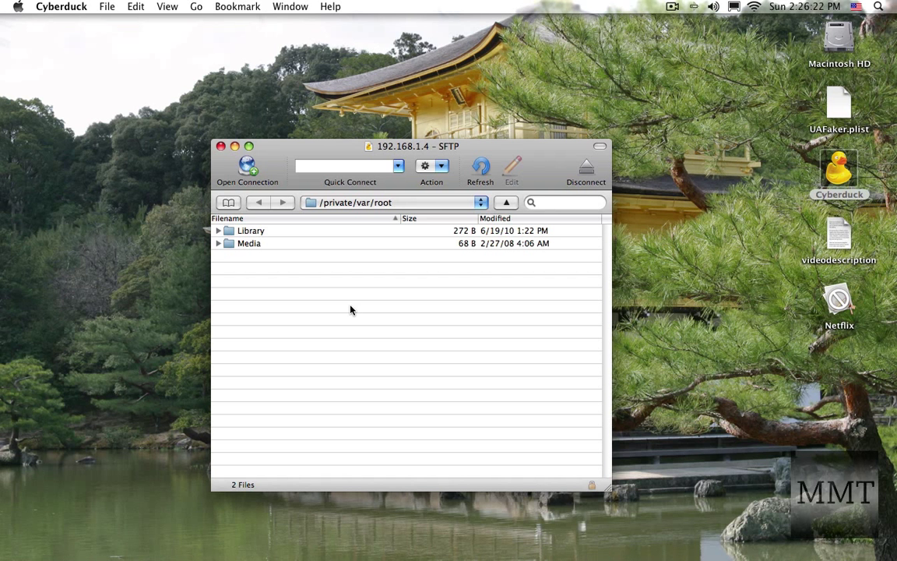
click(349, 204)
click(350, 216)
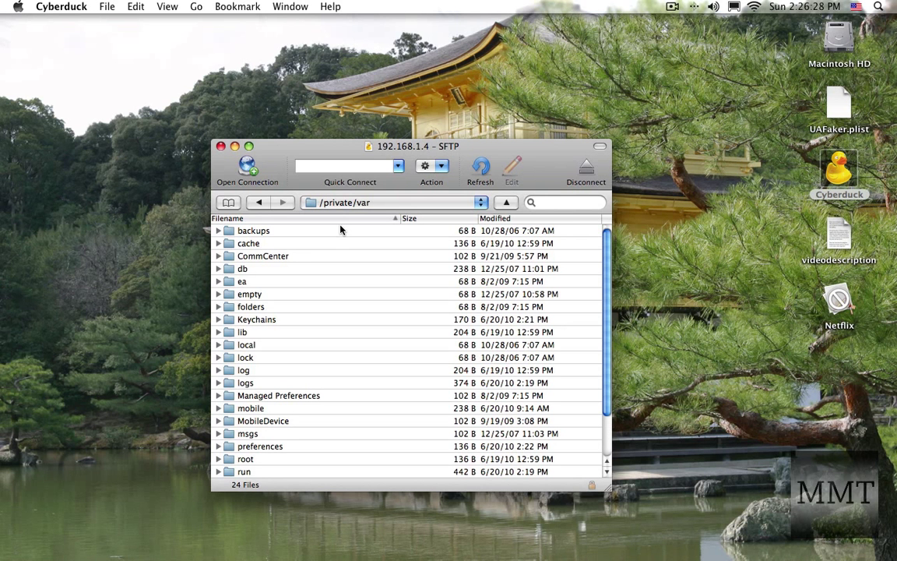
scroll(327, 242, down, 3)
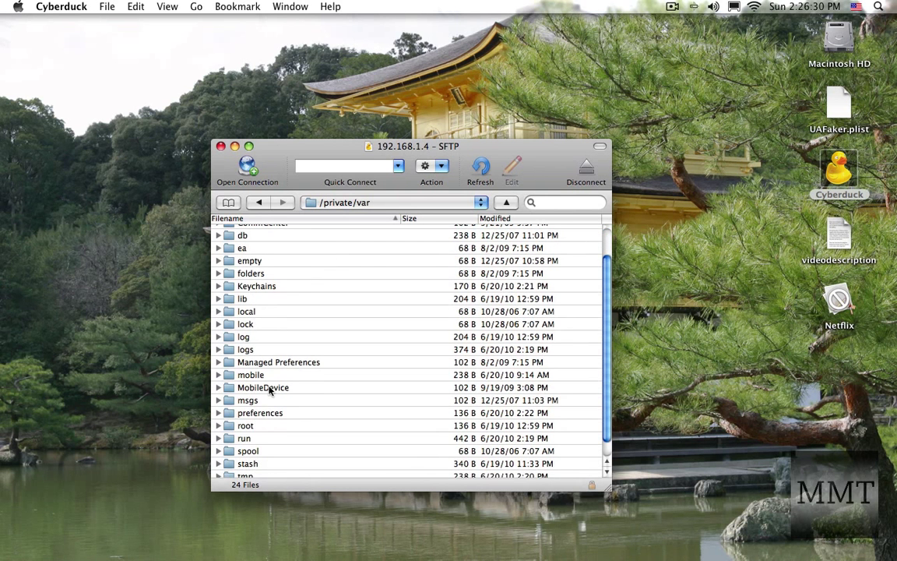
scroll(273, 392, down, 1)
double_click(258, 449)
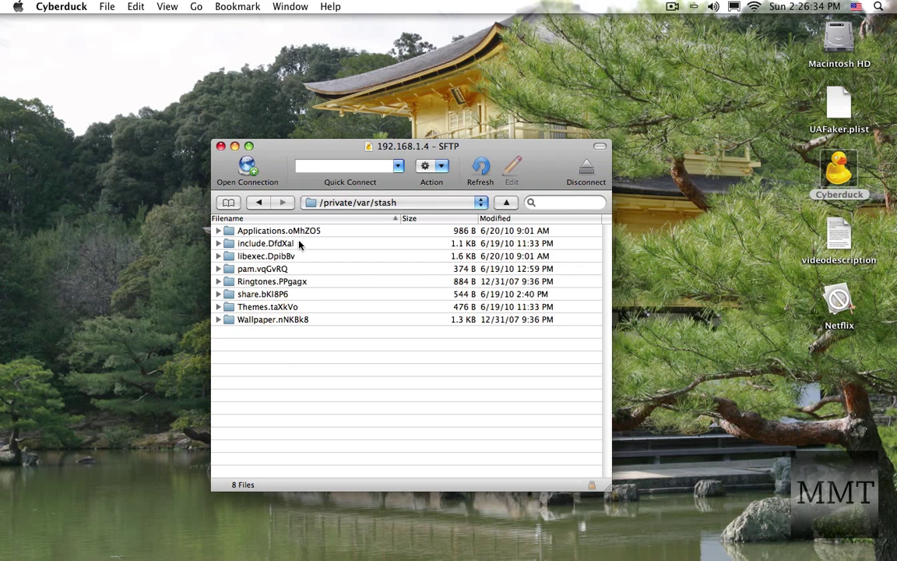
double_click(304, 234)
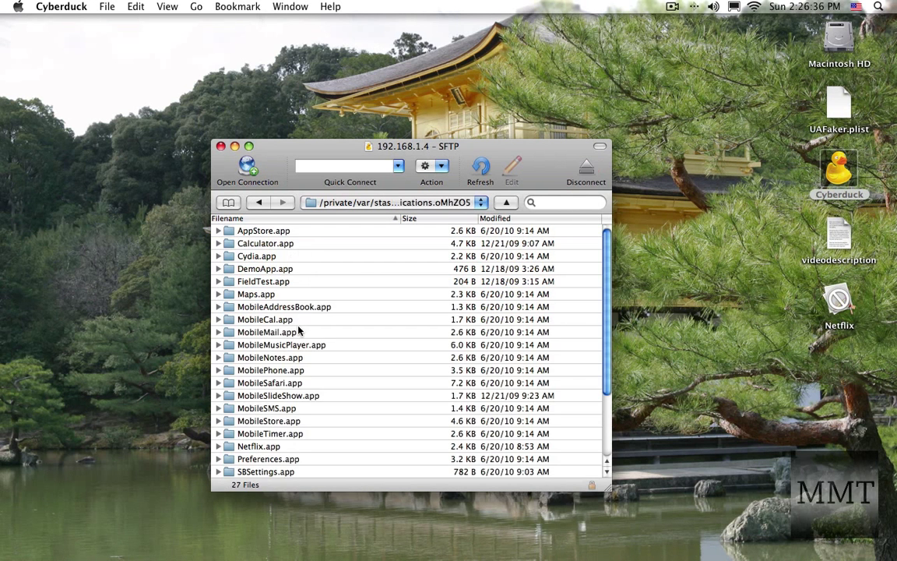
Step: Upload the desktop Netflix app into the iPhone's Applications folder alongside Netflix.app
scroll(337, 327, down, 3)
scroll(336, 327, down, 4)
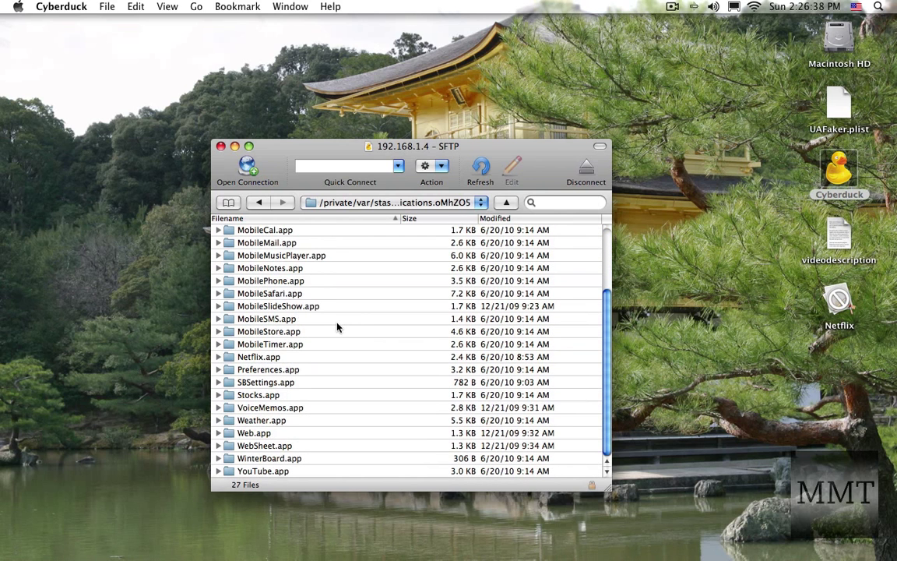
click(257, 358)
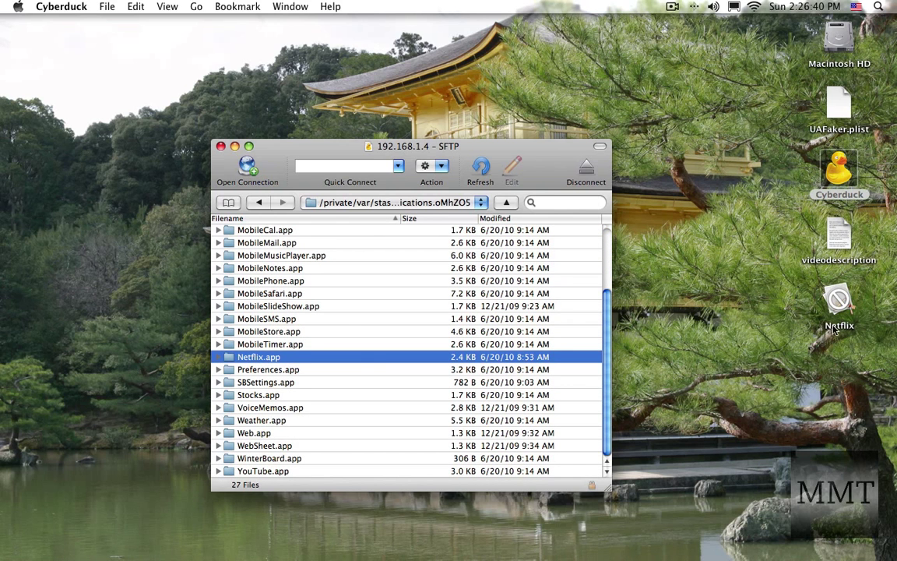
drag(835, 326, 421, 342)
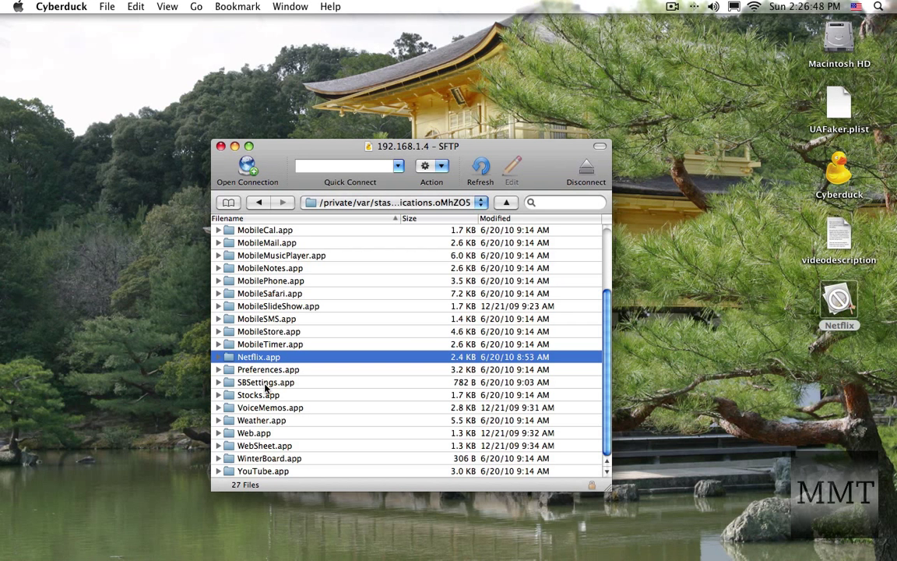
Step: Set Netflix.app's permissions to 777 (read, write, execute for everyone) in its Info window
right_click(270, 359)
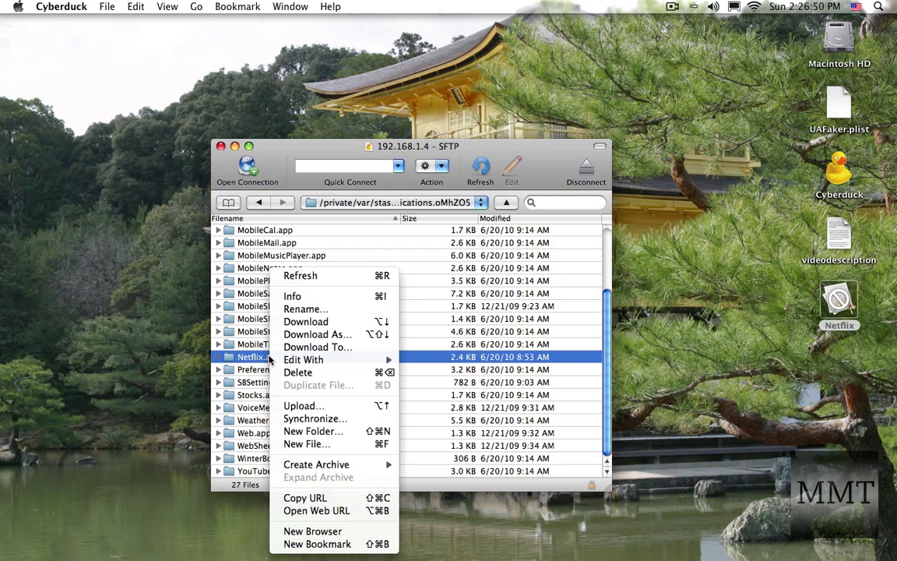
click(339, 296)
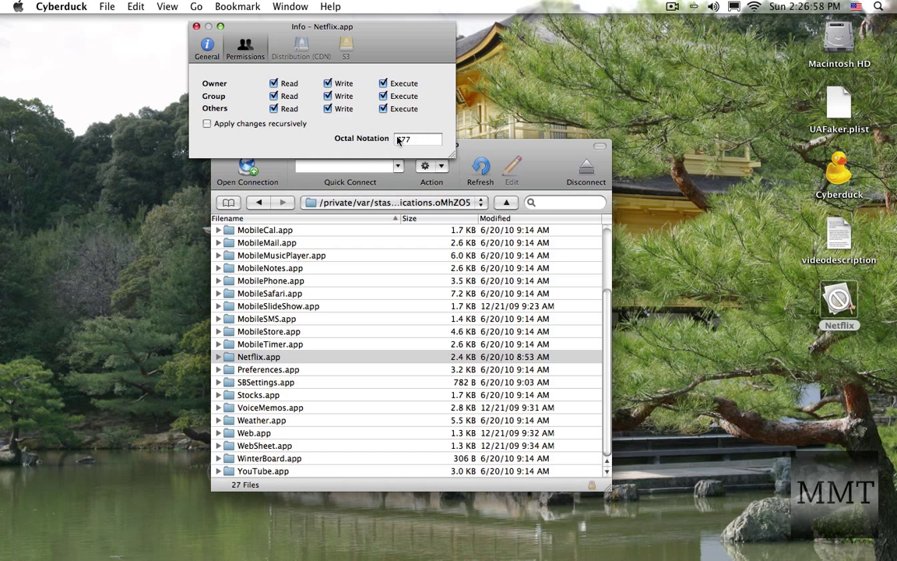
click(328, 109)
click(195, 26)
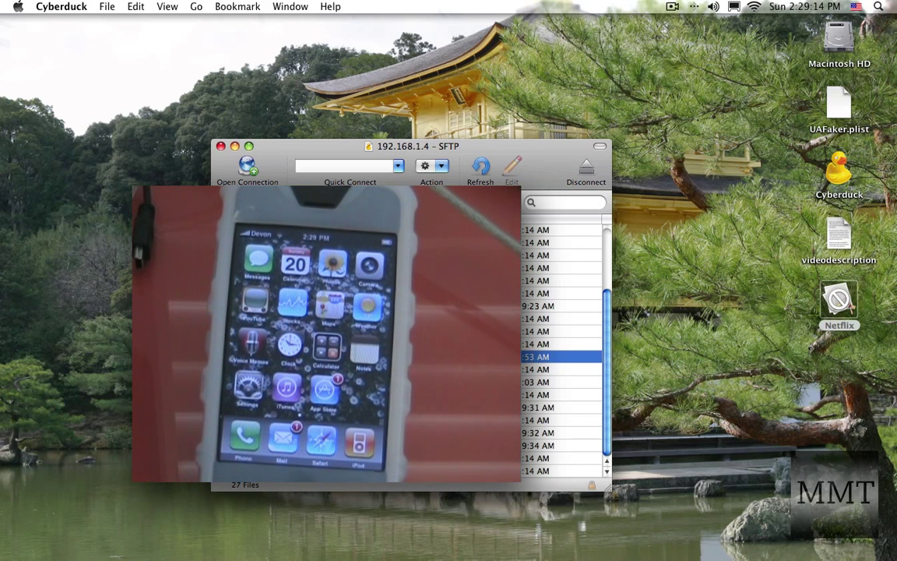
Step: Go up to /private/var and open mobile > Library
double_click(358, 237)
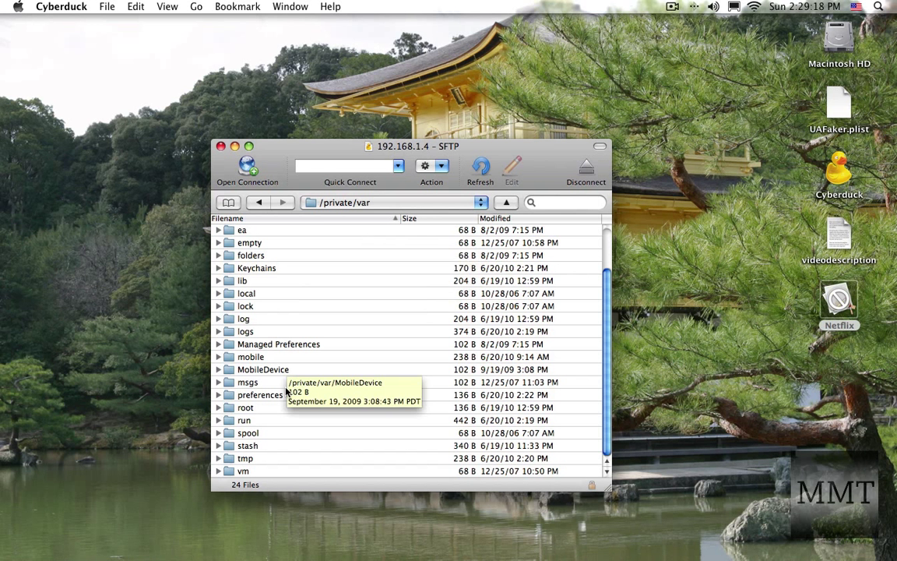
click(244, 359)
double_click(245, 362)
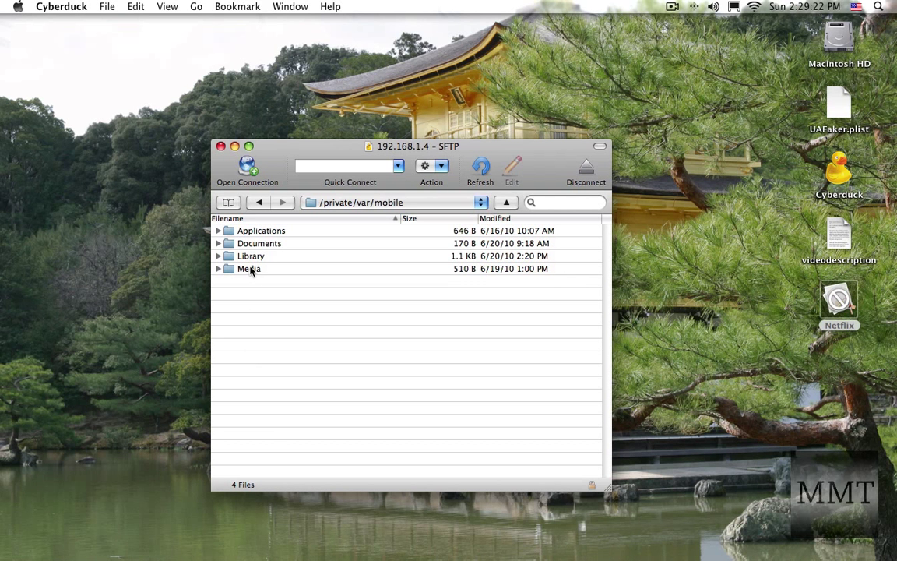
double_click(256, 258)
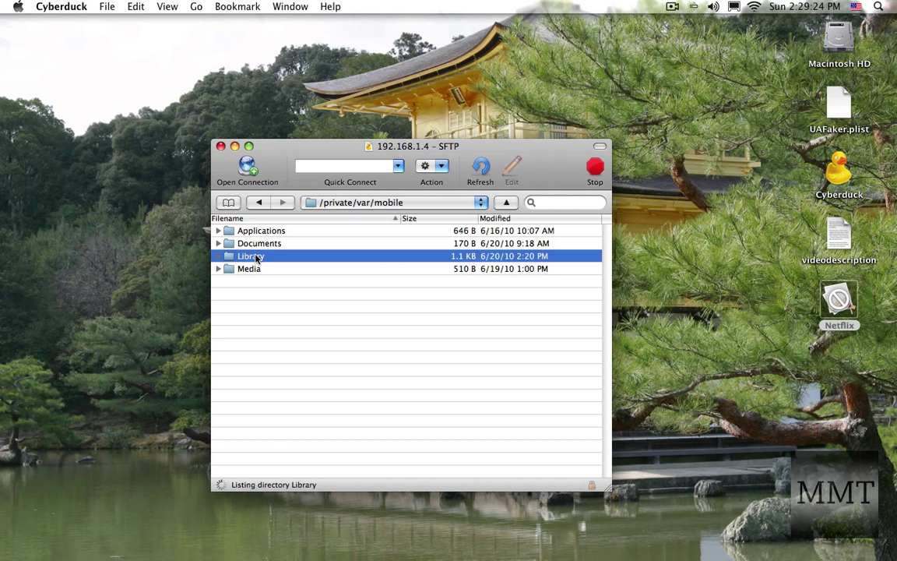
click(316, 302)
click(257, 257)
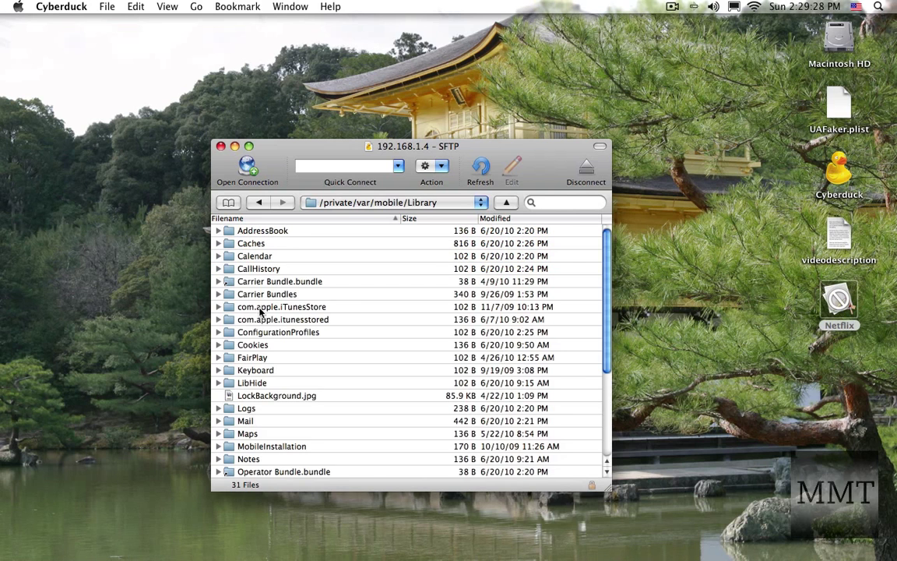
Step: Open SBSettings > Toggles > UAFaker and select UAFaker.plist
scroll(276, 346, down, 6)
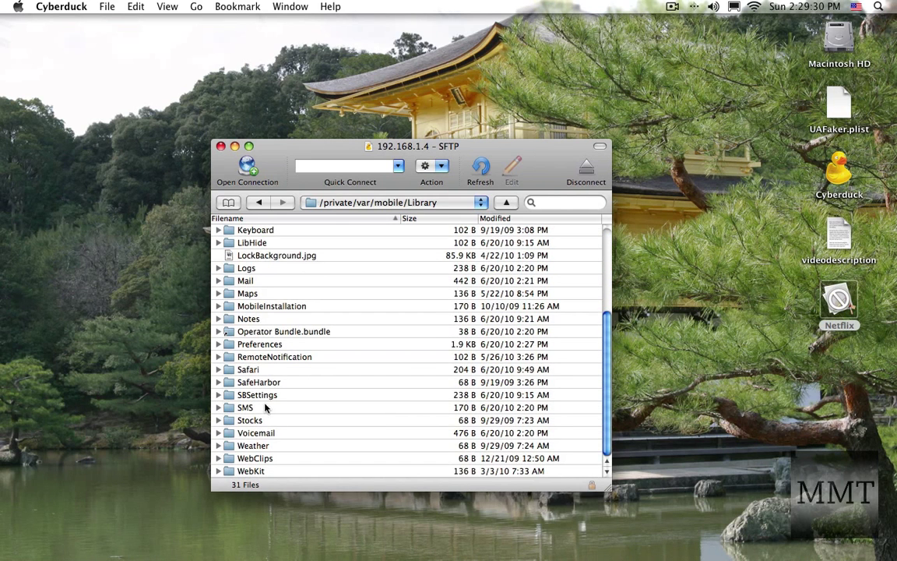
double_click(273, 396)
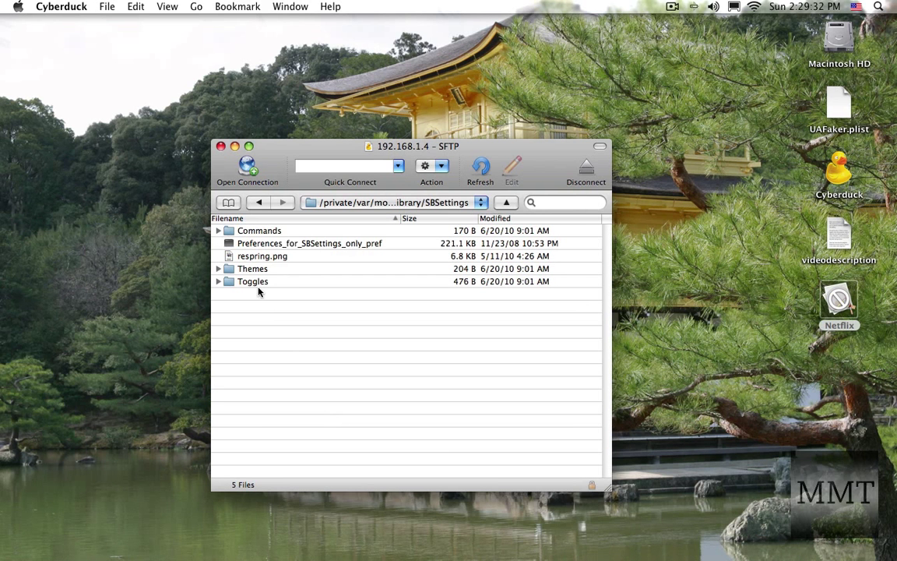
double_click(255, 282)
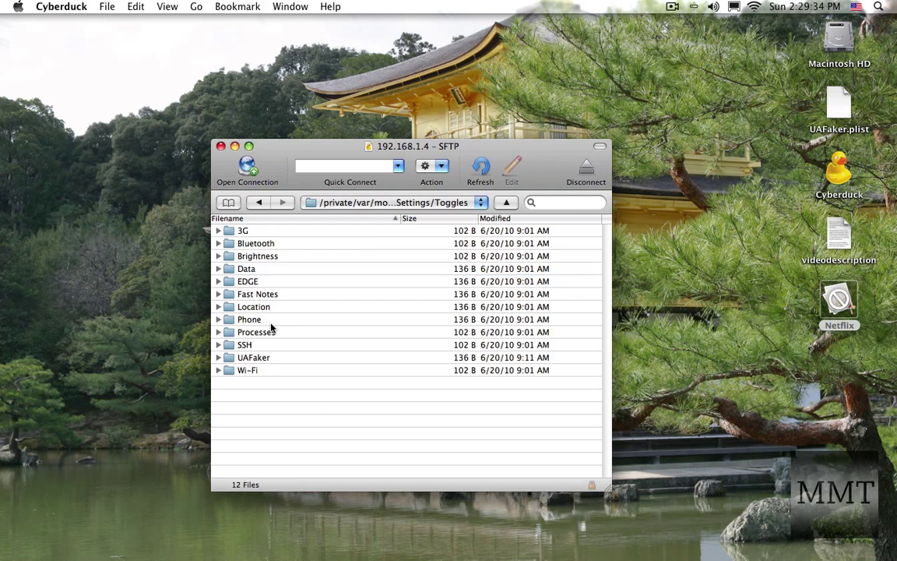
double_click(268, 359)
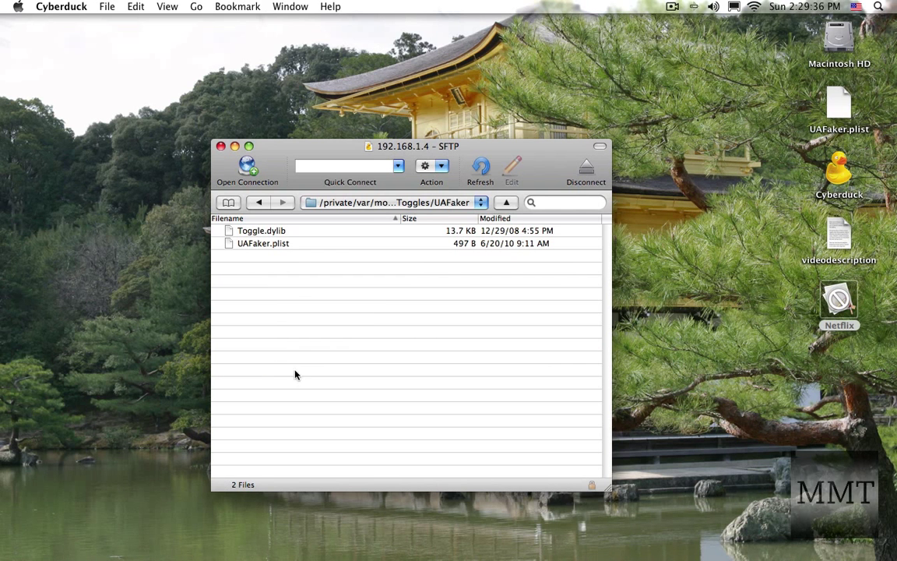
drag(270, 243, 249, 250)
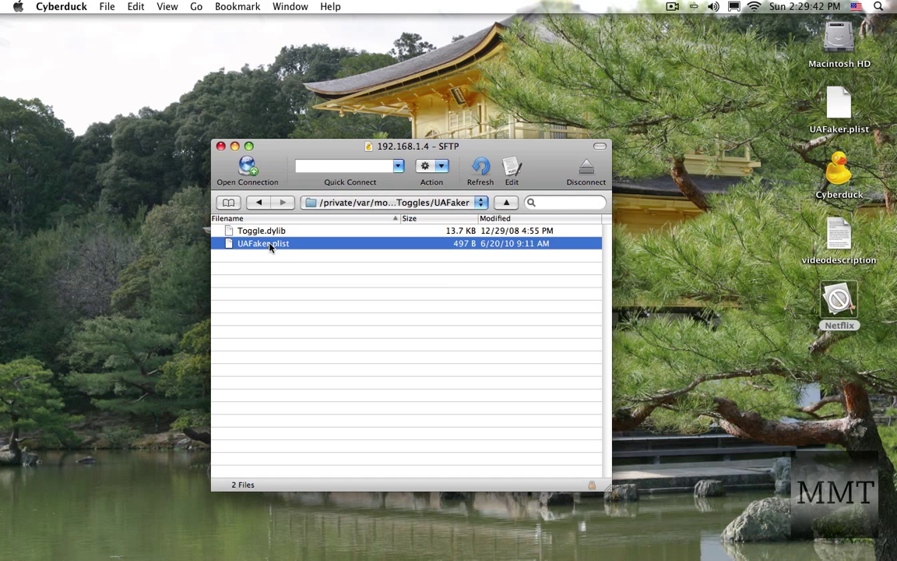
Step: Download UAFaker.plist (497 B) to the desktop, overwriting the older copy
drag(272, 247, 738, 223)
drag(725, 180, 722, 180)
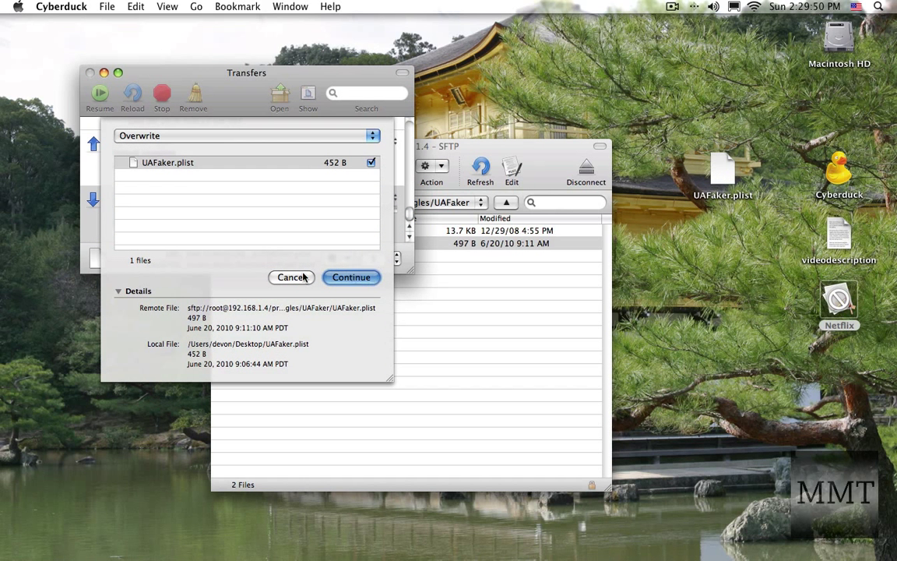
click(282, 277)
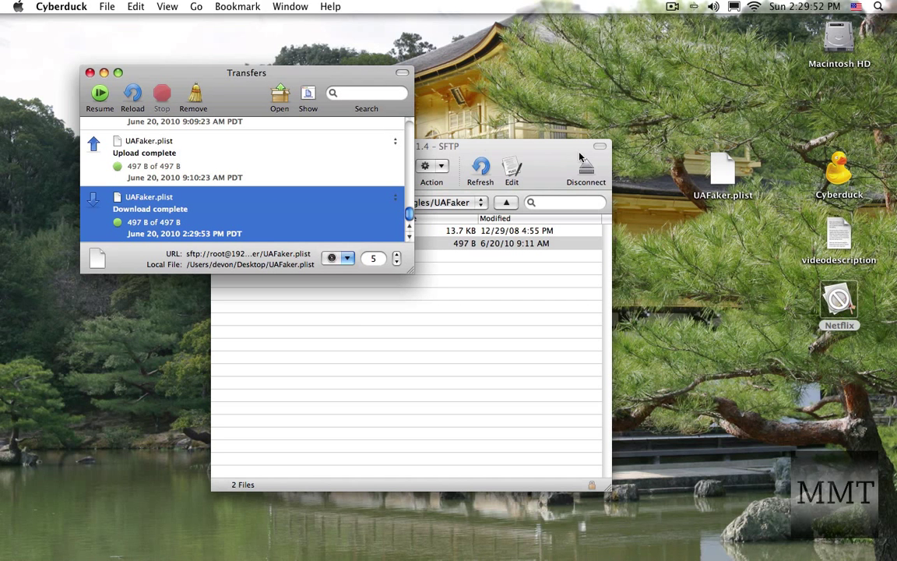
click(713, 177)
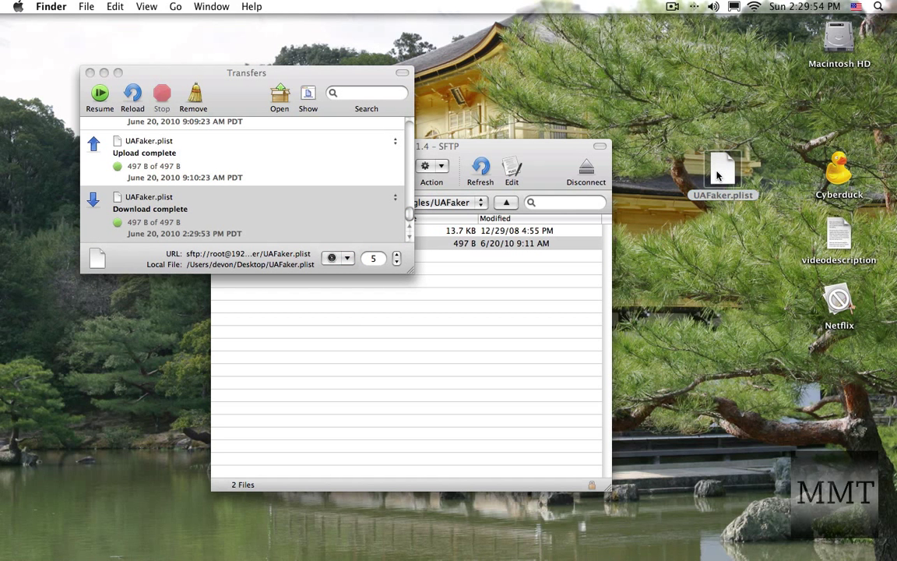
Step: Open UAFaker.plist and the videodescription notes, and copy the REPLACEMENT CODE user-agent string
double_click(718, 175)
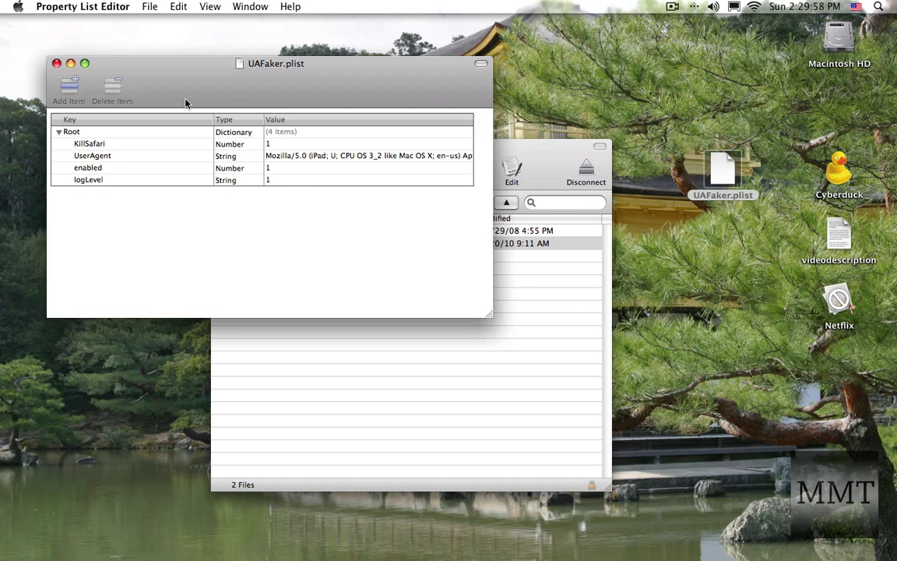
click(835, 233)
double_click(835, 233)
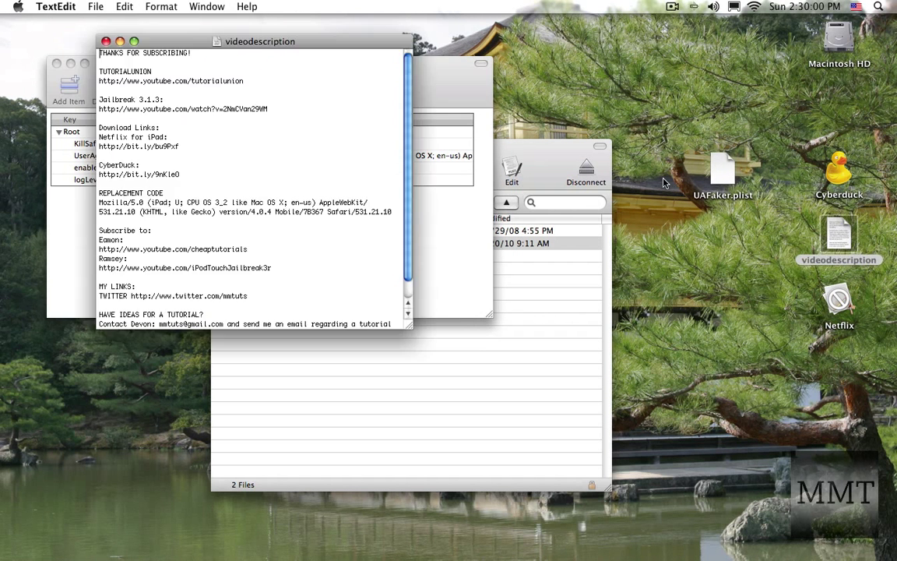
drag(199, 42, 603, 107)
scroll(545, 242, down, 1)
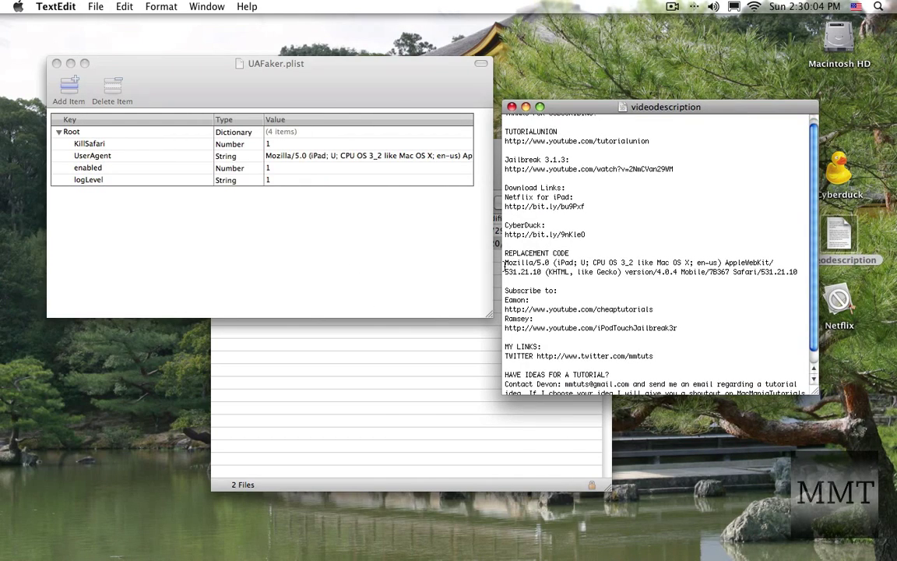
drag(503, 266, 692, 272)
click(691, 272)
Step: Paste the iPad Mozilla/5.0 string into the UserAgent value and quit Property List Editor
click(278, 156)
click(278, 155)
click(278, 156)
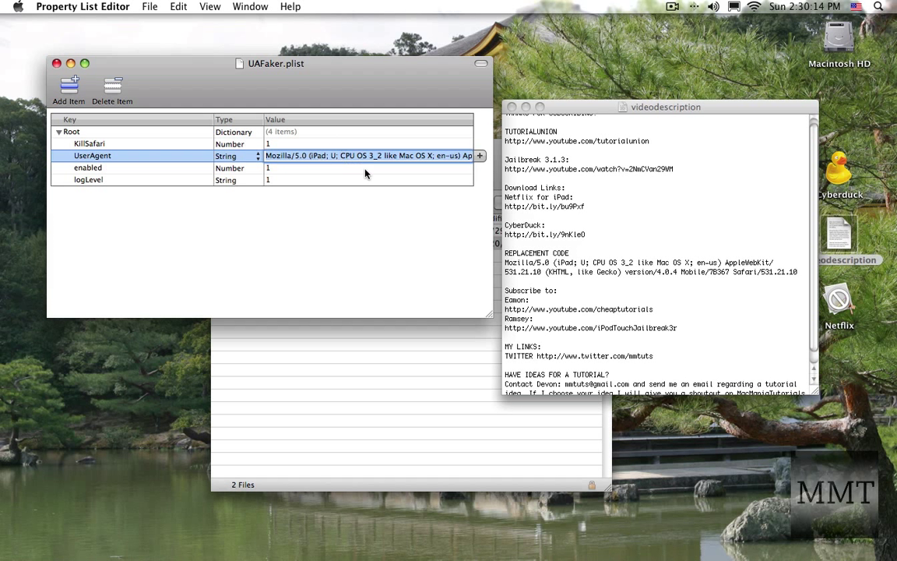
drag(127, 72, 175, 108)
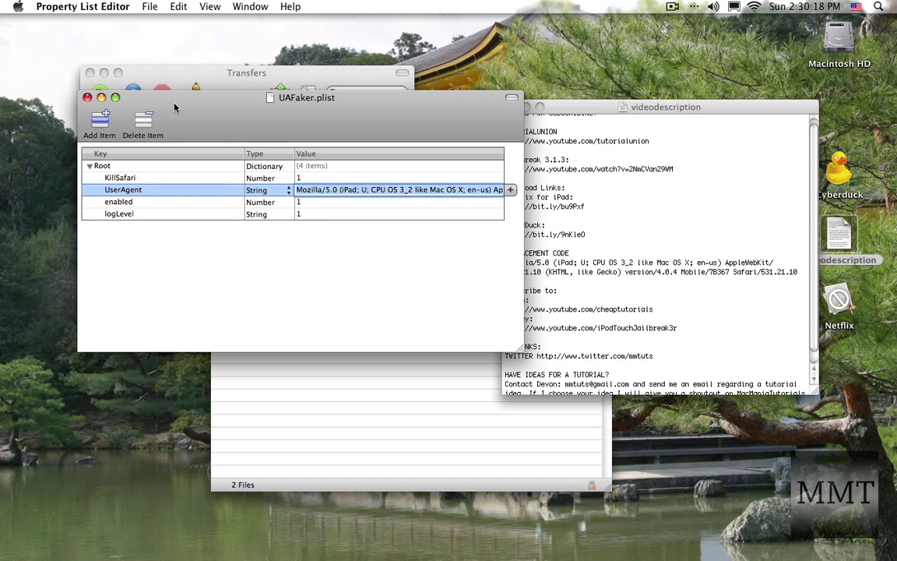
key(super+q)
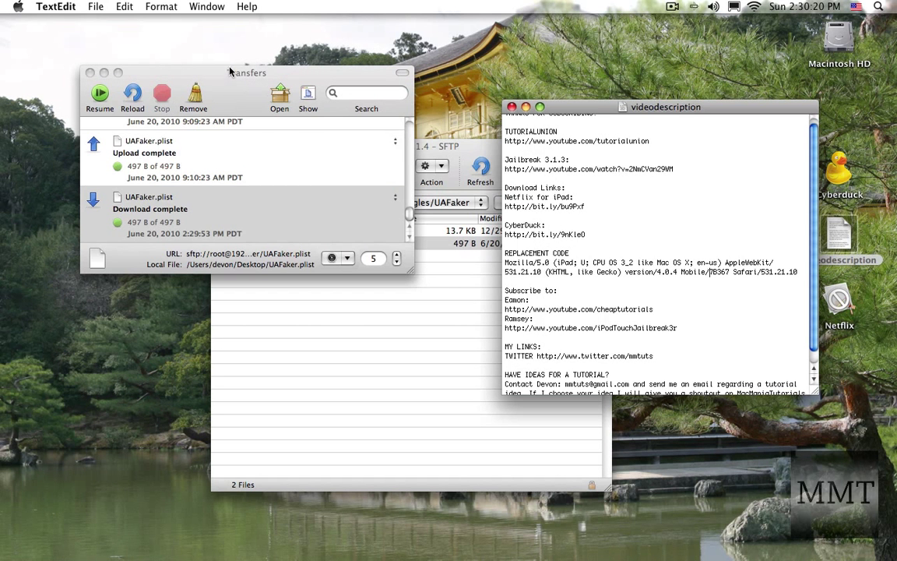
Step: Close the video notes, hide Cyberduck, and move UAFaker.plist to an open desktop spot
key(super+q)
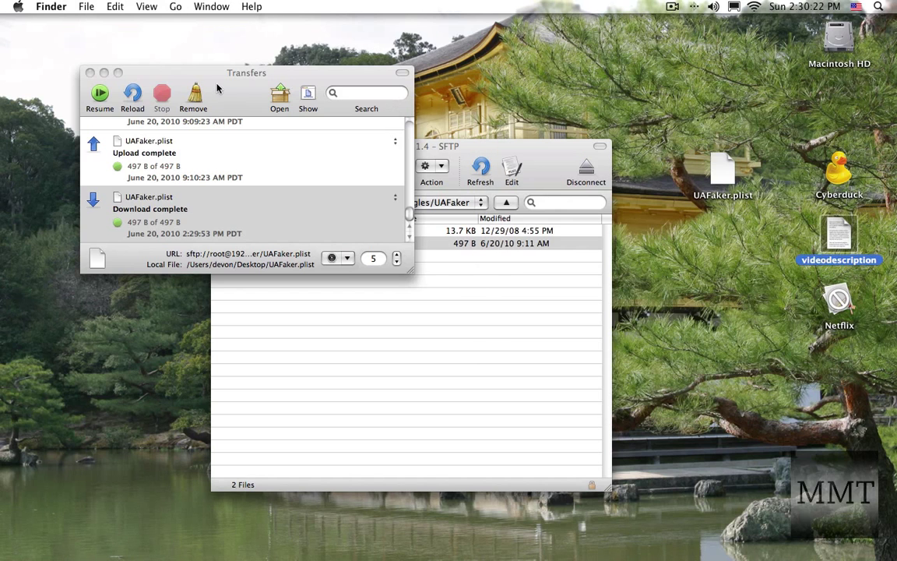
key(super+alt+h)
key(super+Tab)
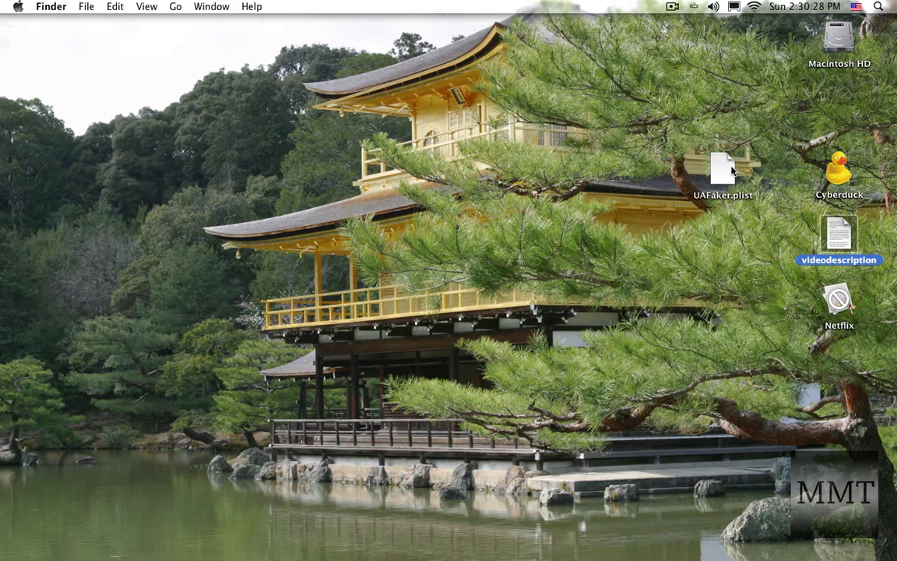
drag(729, 178, 617, 182)
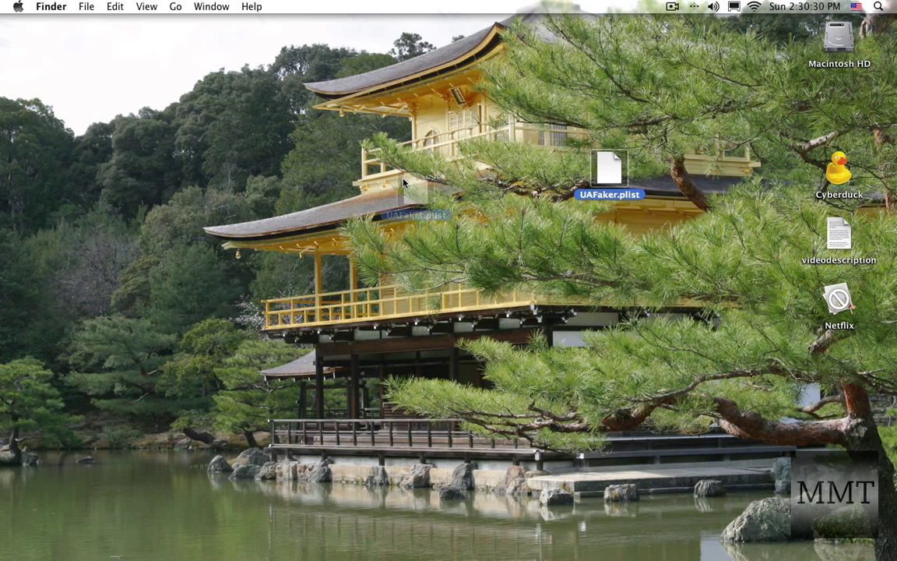